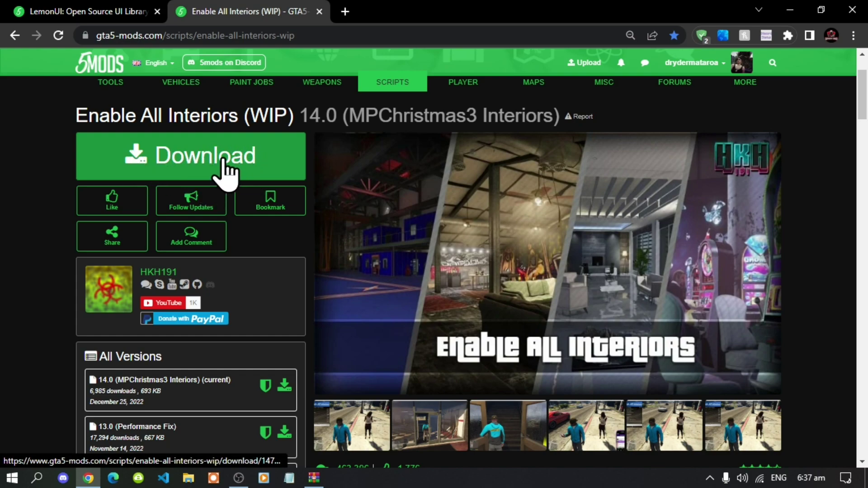
# Download LemonUI 1.5.2 (Last SHVDN2 version) from the LemonUI page's All Versions list.
pyautogui.click(98, 14)
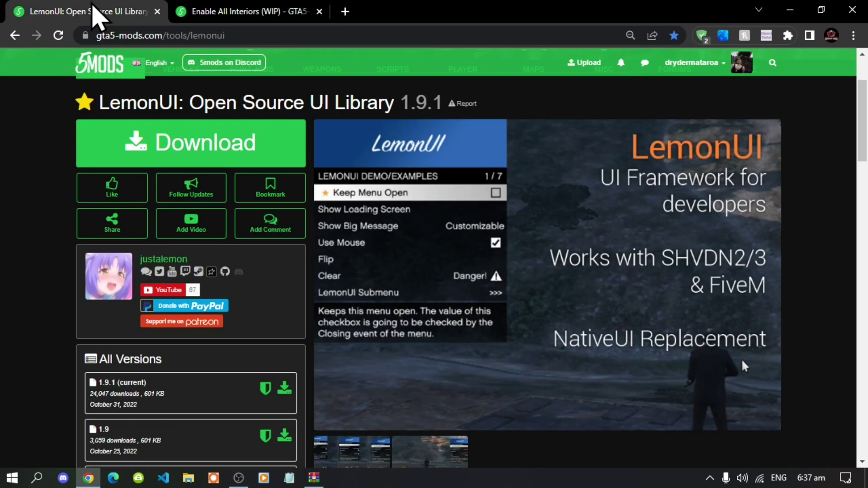
pyautogui.middleClick(36, 115)
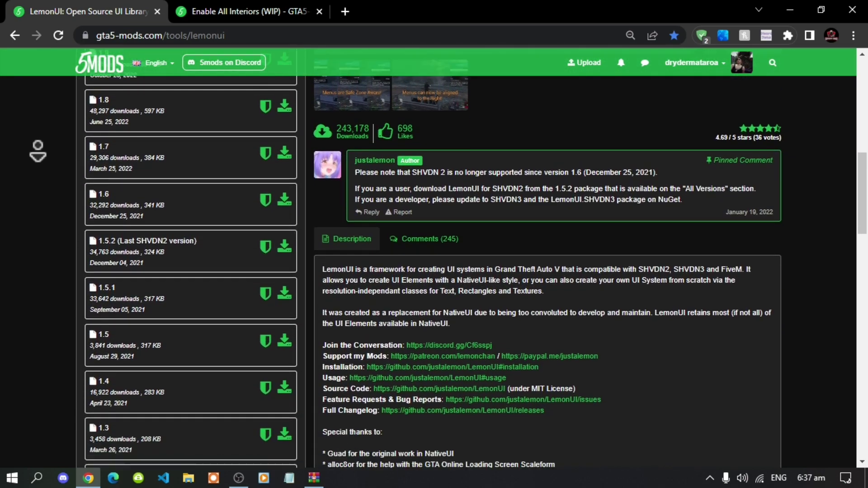
pyautogui.click(9, 226)
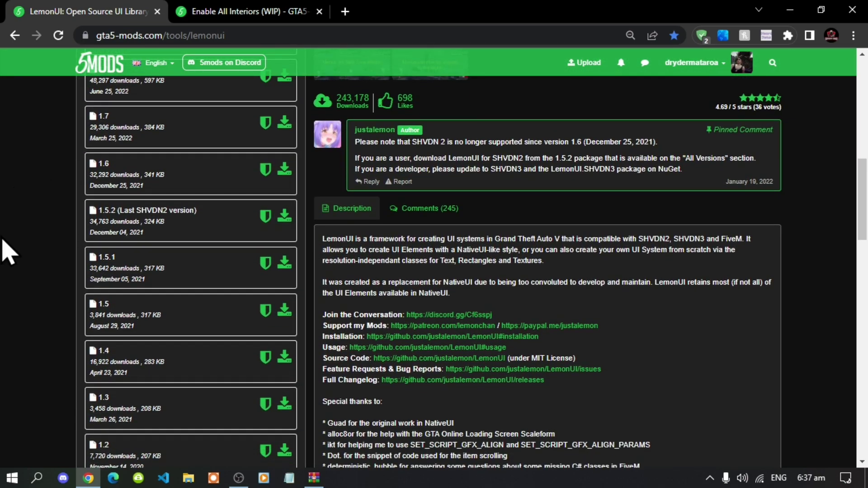
pyautogui.moveTo(97, 211); pyautogui.dragTo(116, 222)
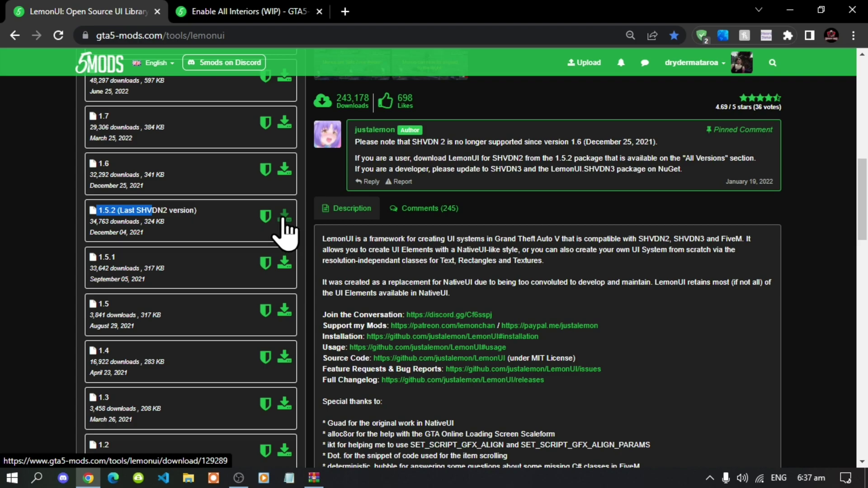
pyautogui.click(41, 242)
pyautogui.scroll(1, 41, 242)
pyautogui.middleClick(36, 229)
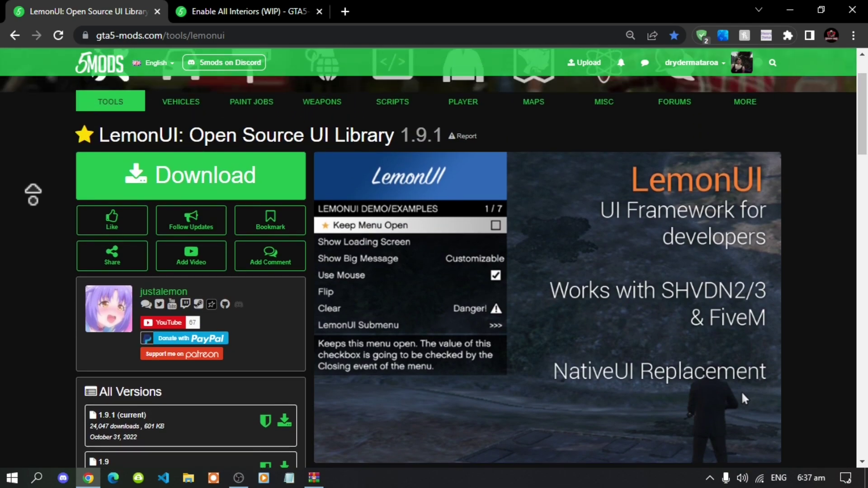
pyautogui.middleClick(34, 189)
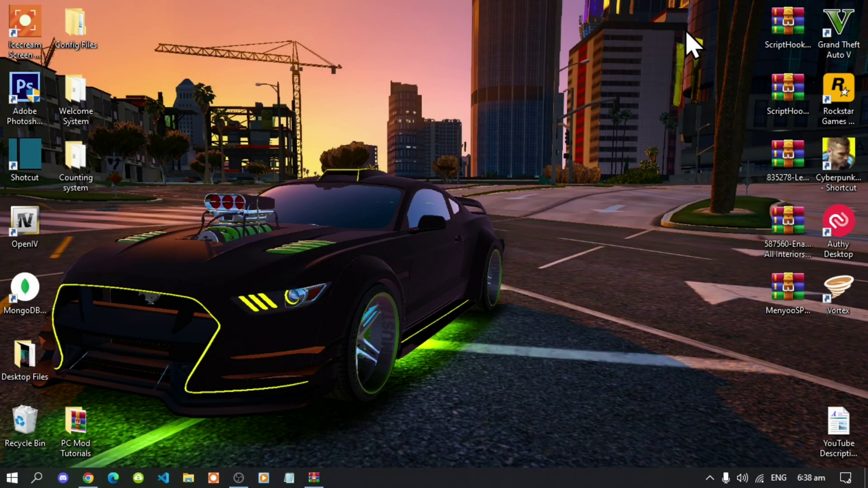
# Open the Grand Theft Auto V shortcut's file location, then open ScriptHookVDotNet.ini in Notepad.
pyautogui.rightClick(845, 29)
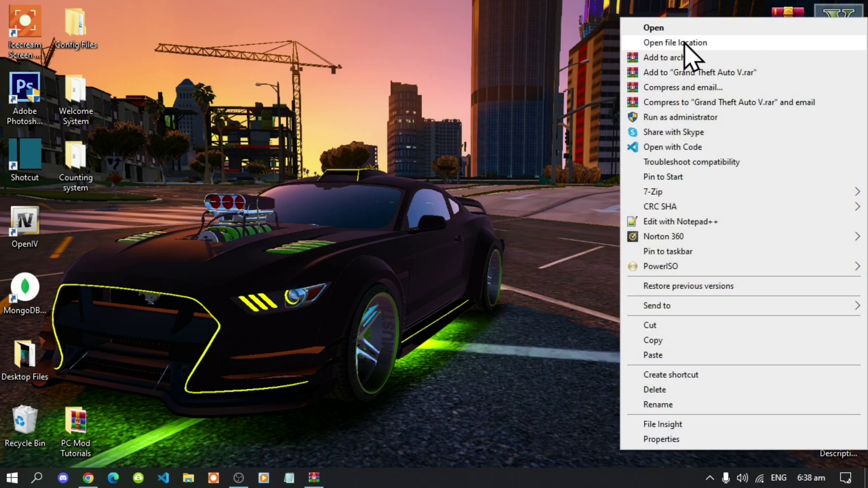
pyautogui.click(685, 43)
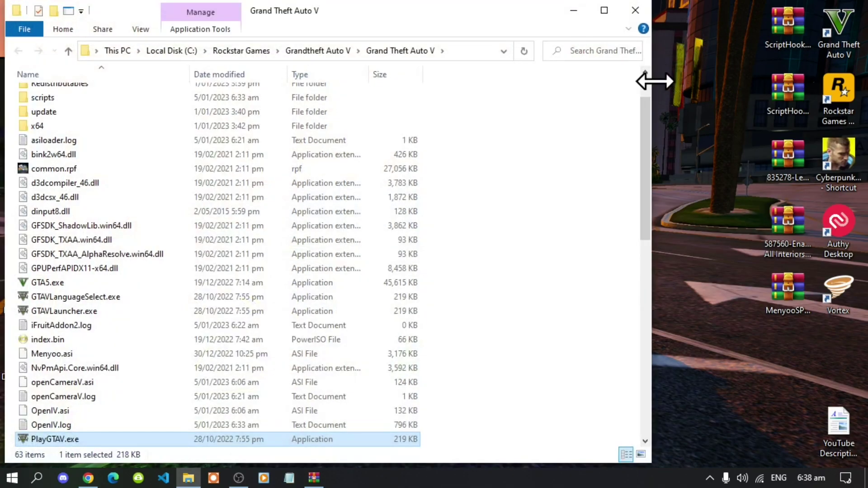
pyautogui.moveTo(646, 114); pyautogui.dragTo(632, 229)
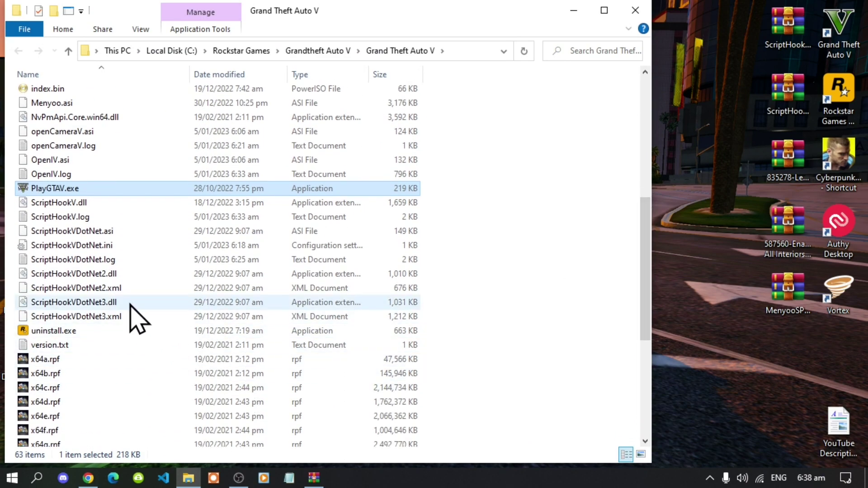
pyautogui.click(72, 247)
pyautogui.doubleClick(71, 248)
# Confirm ScriptHookVDotNet.ini has ReloadKey=Insert and ConsoleKey=F4, then close Notepad.
pyautogui.click(209, 54)
pyautogui.moveTo(209, 54); pyautogui.dragTo(147, 53)
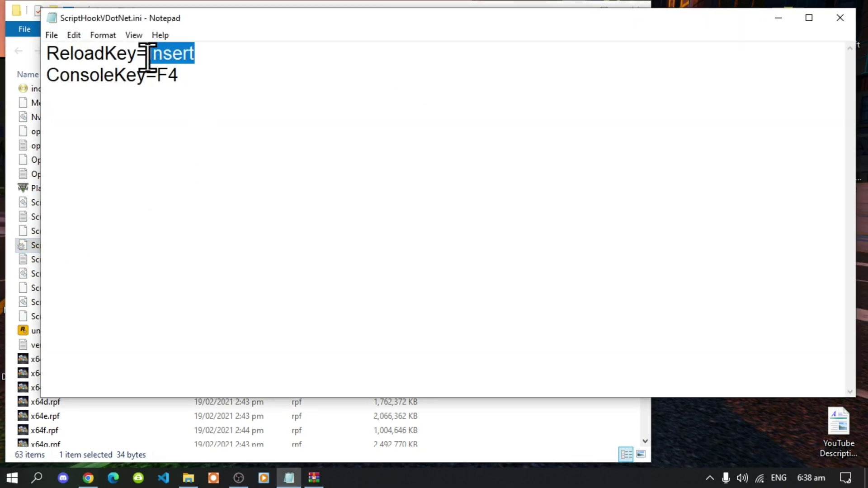
pyautogui.click(294, 77)
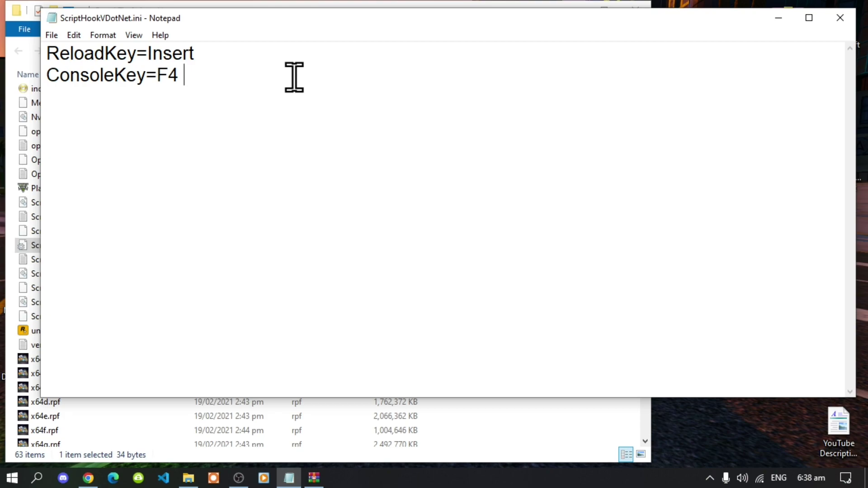
pyautogui.click(853, 19)
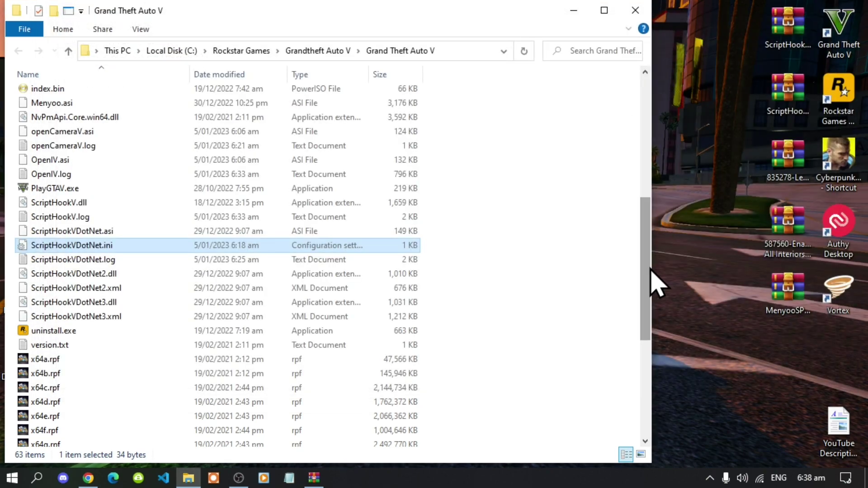
# Open the empty scripts folder, then open the 835278-LemonUI.7z archive from the desktop in WinRAR.
pyautogui.moveTo(650, 269); pyautogui.dragTo(638, 121)
pyautogui.click(52, 154)
pyautogui.rightClick(477, 261)
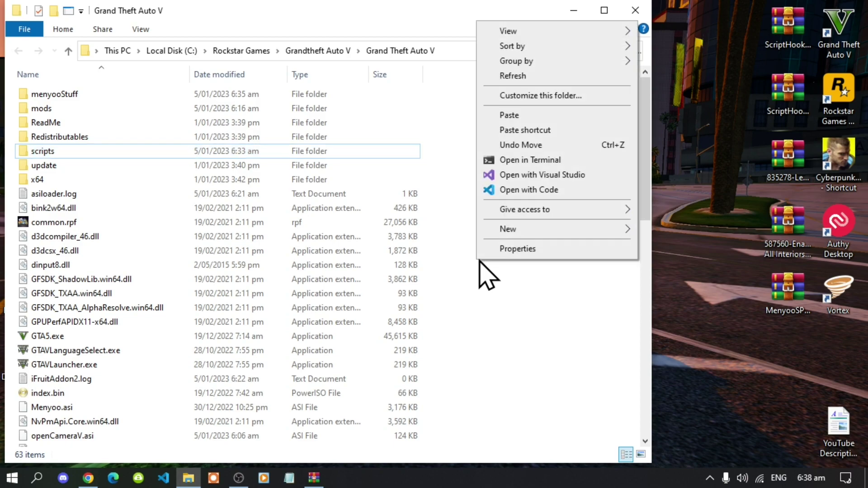
pyautogui.moveTo(509, 235)
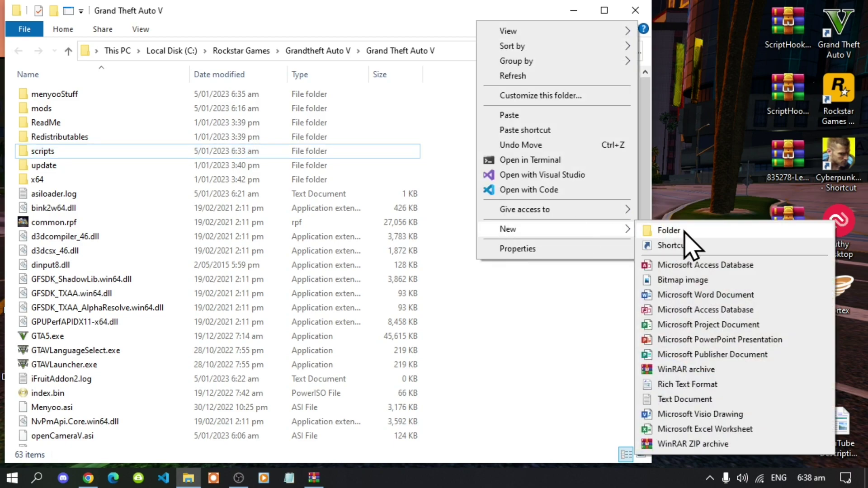
pyautogui.click(536, 302)
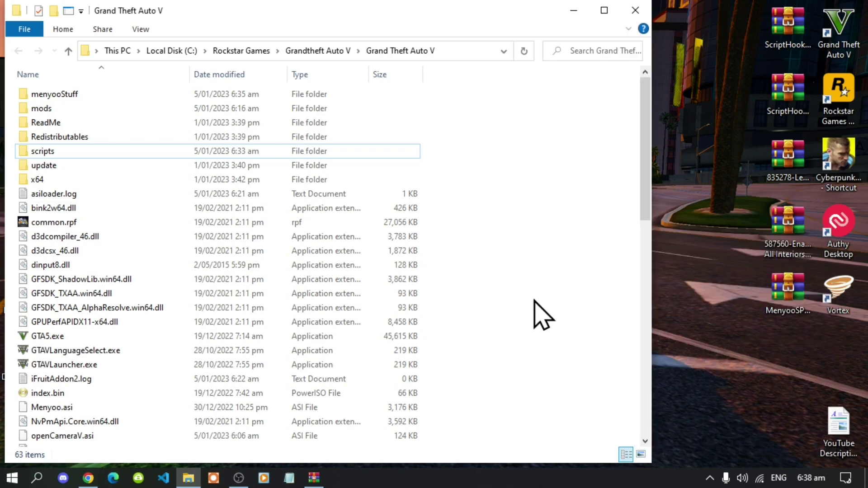
pyautogui.click(44, 155)
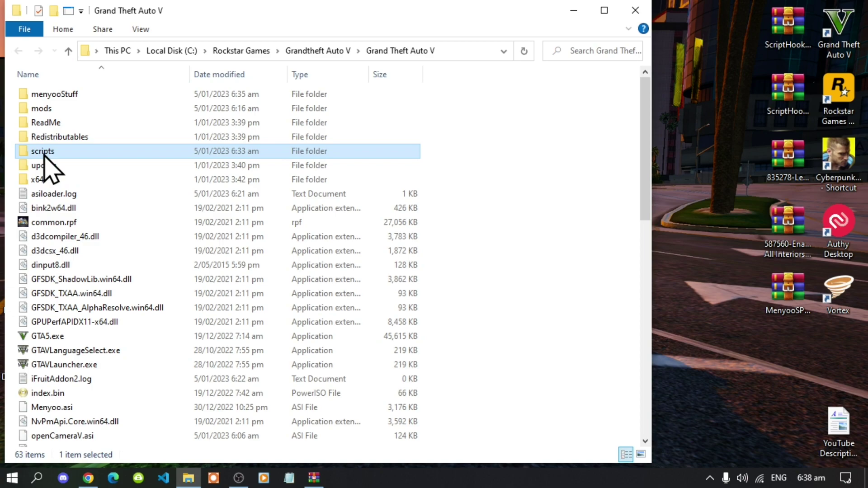
pyautogui.doubleClick(44, 155)
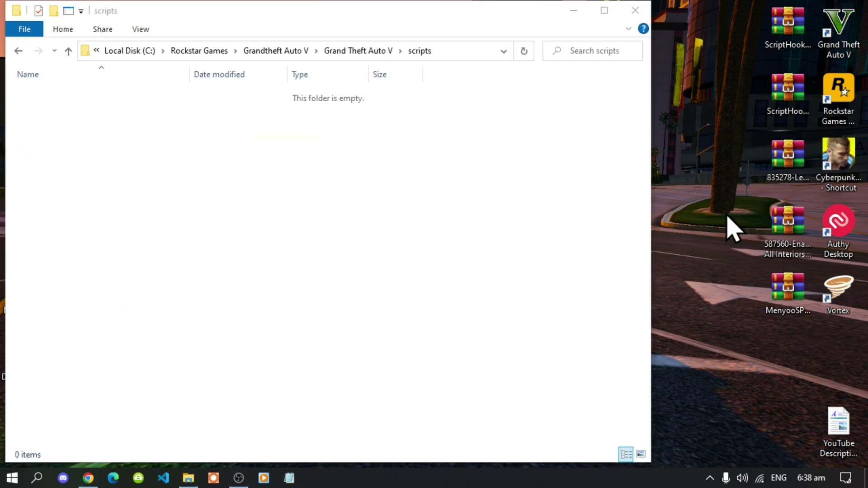
pyautogui.doubleClick(801, 155)
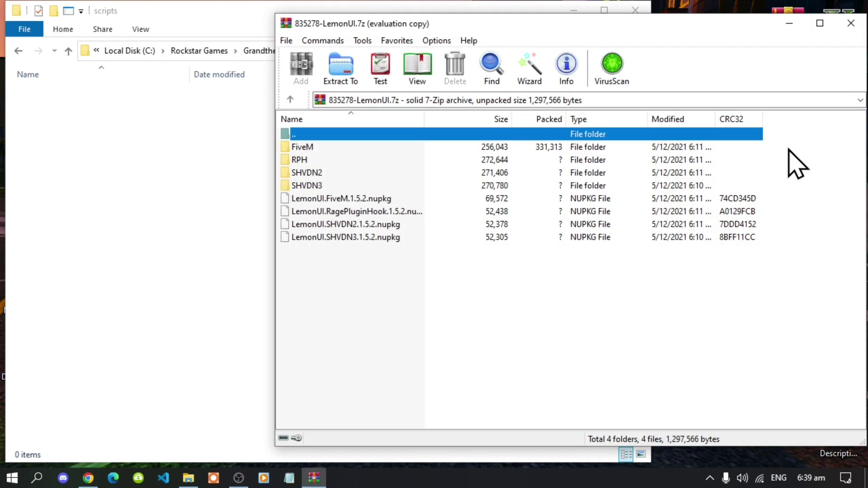
# Copy the three LemonUI.SHVDN2 files (dll, pdb, xml) into the scripts folder.
pyautogui.click(678, 178)
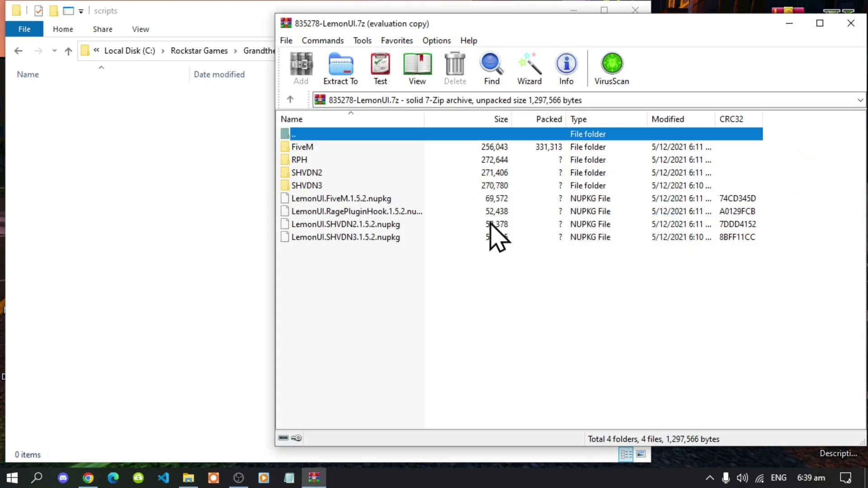
pyautogui.doubleClick(307, 173)
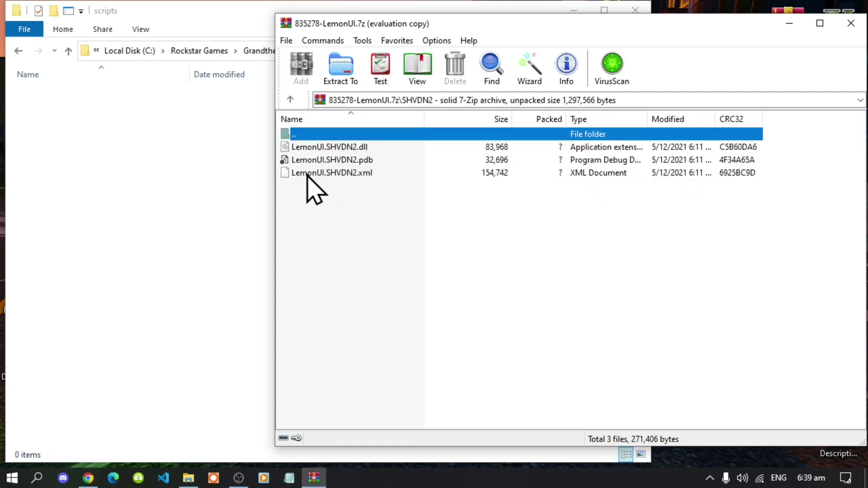
pyautogui.moveTo(395, 217); pyautogui.dragTo(126, 178)
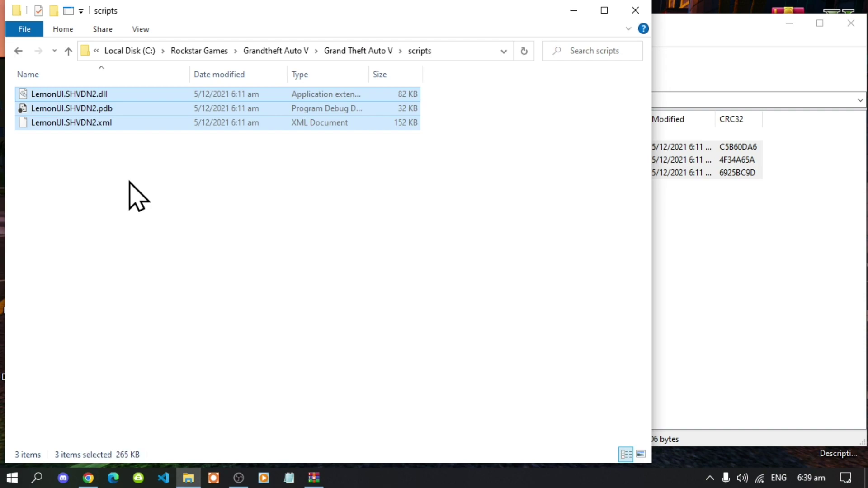
pyautogui.click(729, 252)
# Copy the three LemonUI.SHVDN3 files into the scripts folder and close WinRAR.
pyautogui.press('BackSpace')
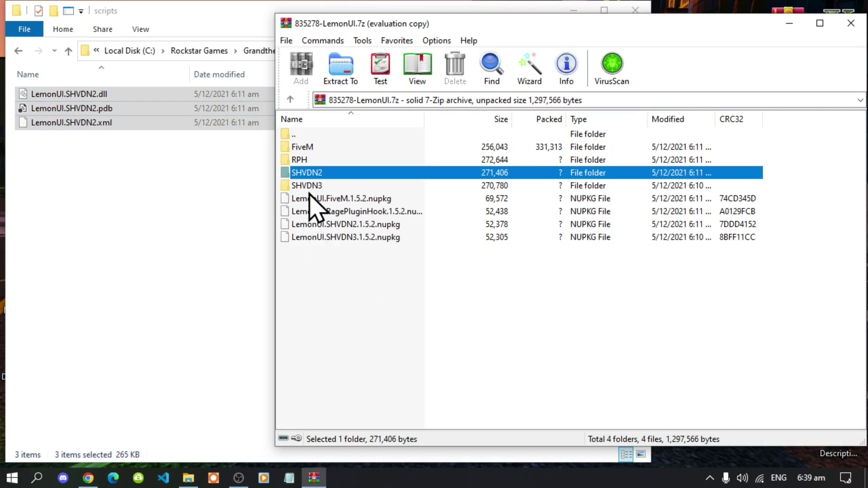
pyautogui.press('Down')
pyautogui.press('Return')
pyautogui.hotkey('ctrl', 'a')
pyautogui.click(372, 208)
pyautogui.moveTo(367, 224); pyautogui.dragTo(145, 223)
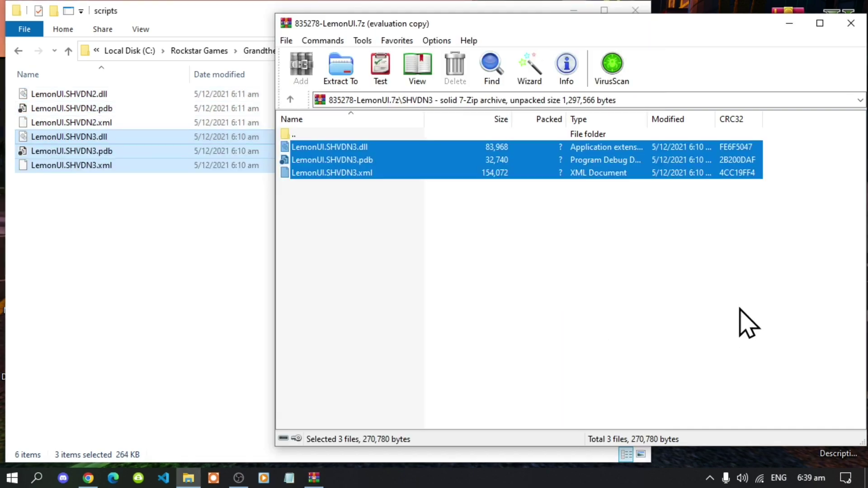
pyautogui.click(851, 23)
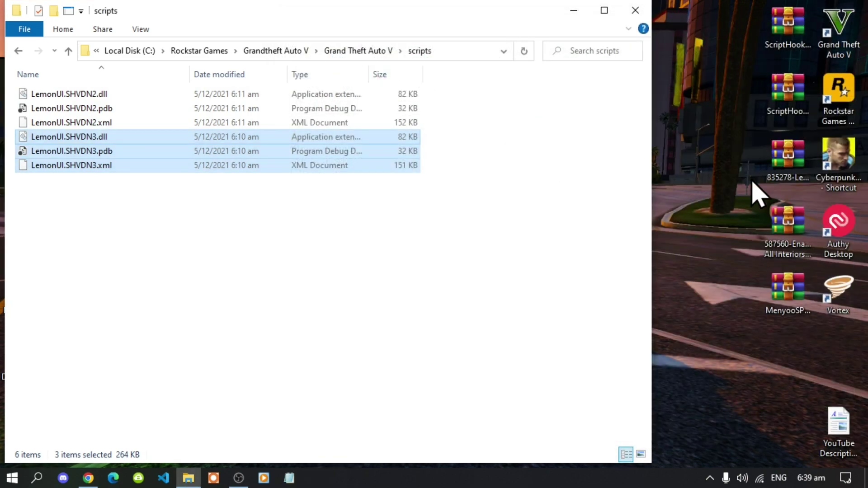
pyautogui.click(764, 187)
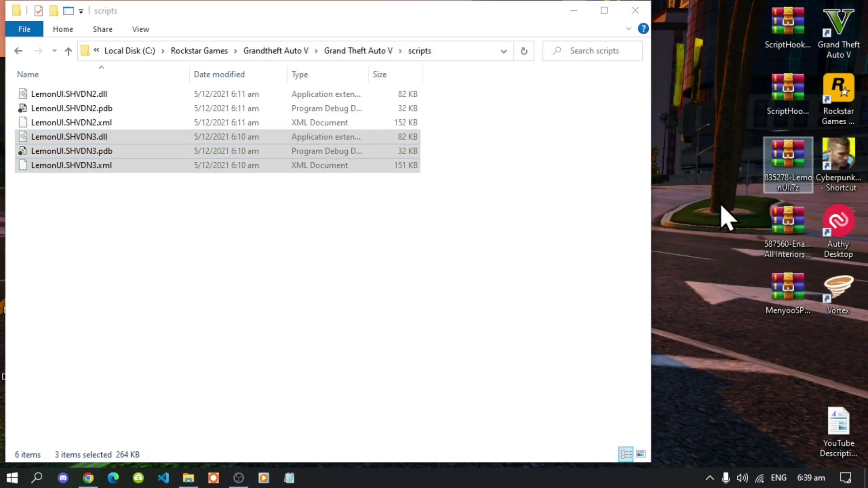
# Open the 587560 Enable All Interiors zip at Enable All Interiors Mod Files\scripts.
pyautogui.doubleClick(788, 243)
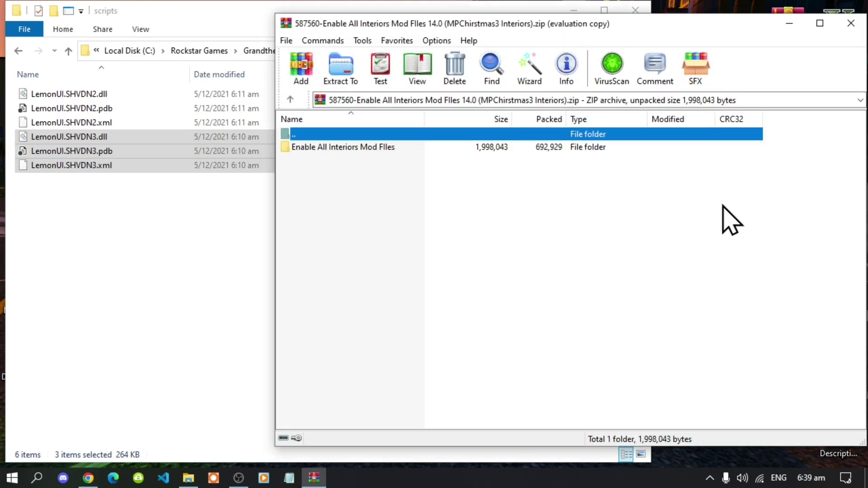
pyautogui.press('Escape')
pyautogui.doubleClick(331, 148)
pyautogui.doubleClick(302, 162)
# Copy everything except the two .txt notes into the game's scripts folder, then close WinRAR.
pyautogui.moveTo(416, 275); pyautogui.dragTo(328, 156)
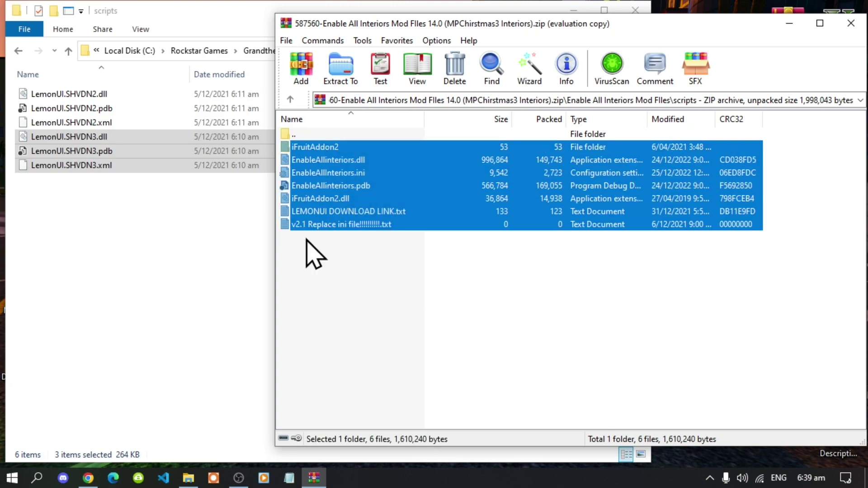
pyautogui.keyDown('ctrl'); pyautogui.click(327, 224); pyautogui.keyUp('ctrl')
pyautogui.keyDown('ctrl'); pyautogui.click(324, 212); pyautogui.keyUp('ctrl')
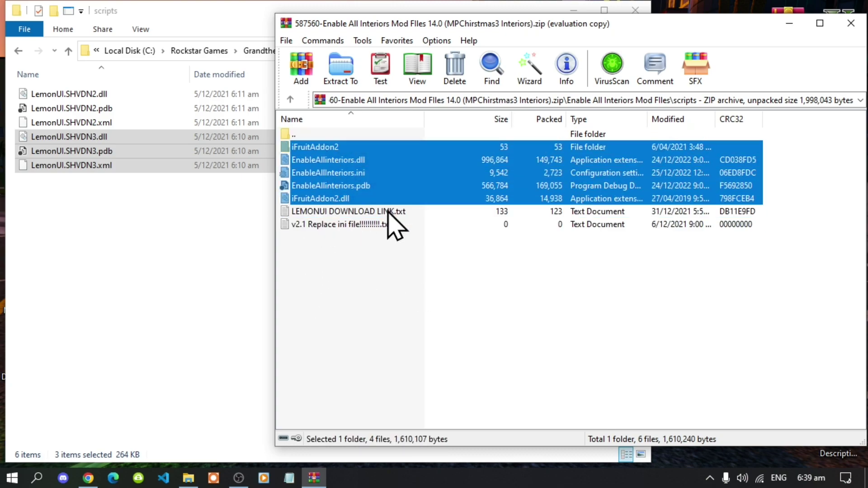
pyautogui.moveTo(348, 162); pyautogui.dragTo(85, 285)
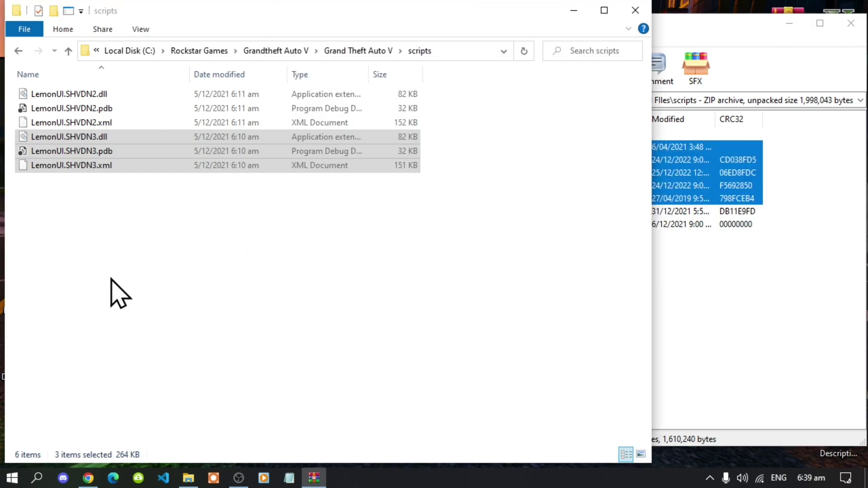
pyautogui.click(727, 316)
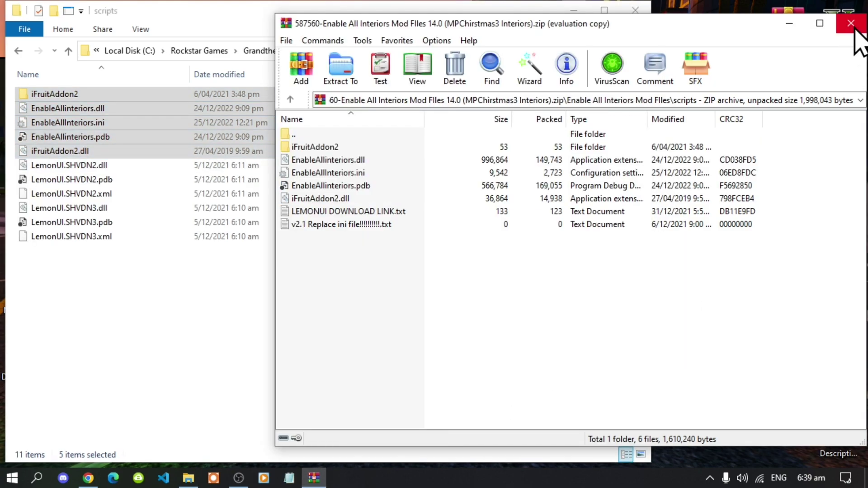
pyautogui.click(851, 23)
pyautogui.click(569, 307)
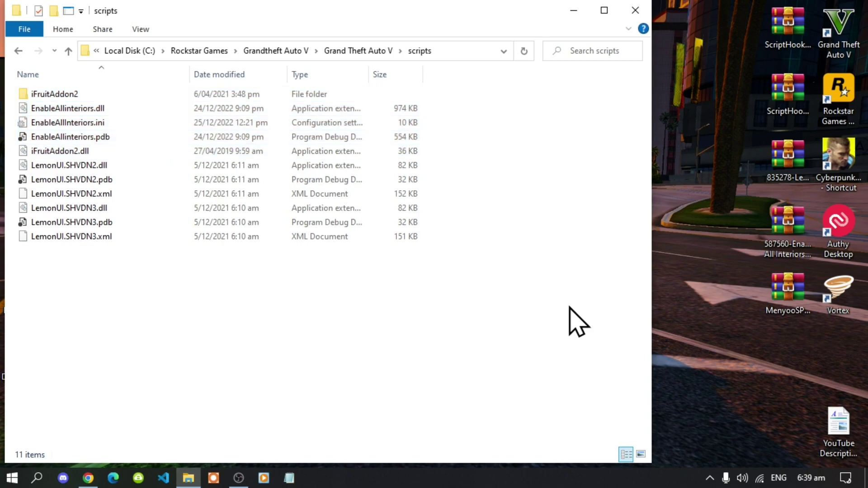
# Go up to the Grand Theft Auto V folder and refresh its listing.
pyautogui.click(357, 51)
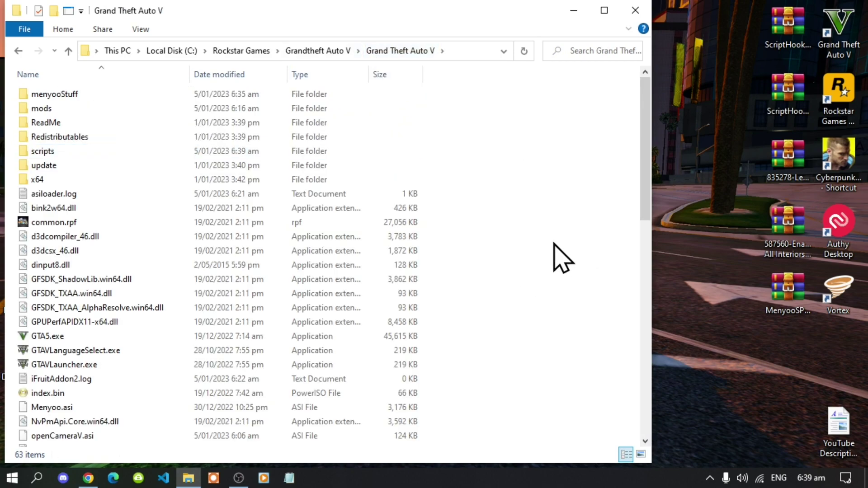
pyautogui.rightClick(554, 245)
pyautogui.click(613, 56)
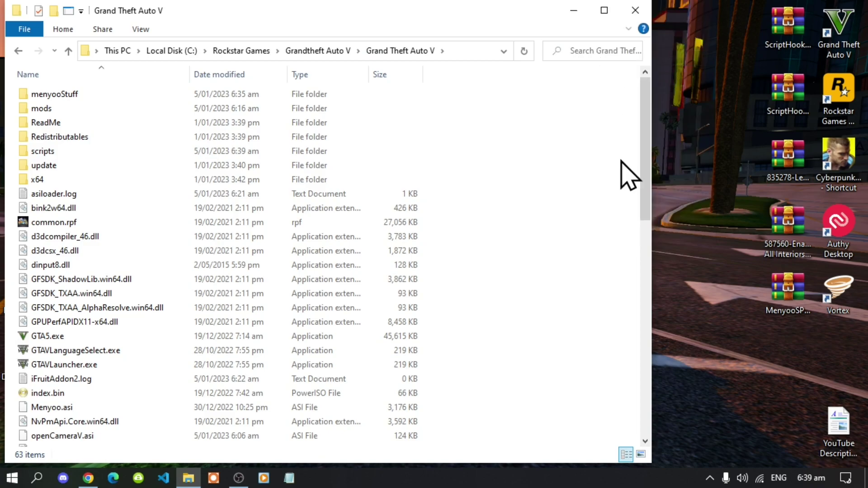
# Close File Explorer and refresh the desktop.
pyautogui.click(637, 12)
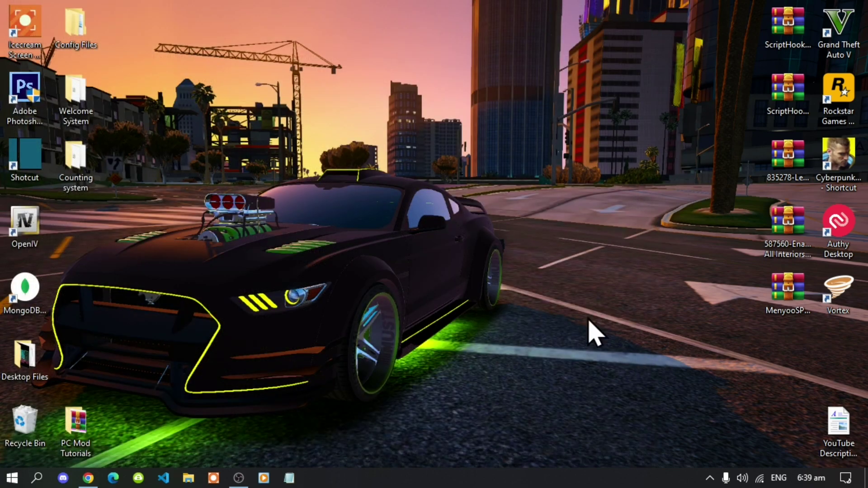
pyautogui.rightClick(438, 46)
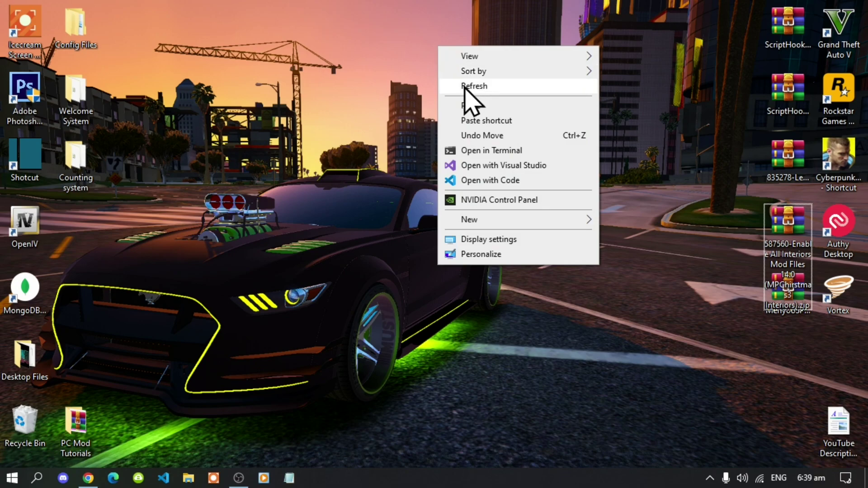
pyautogui.click(464, 86)
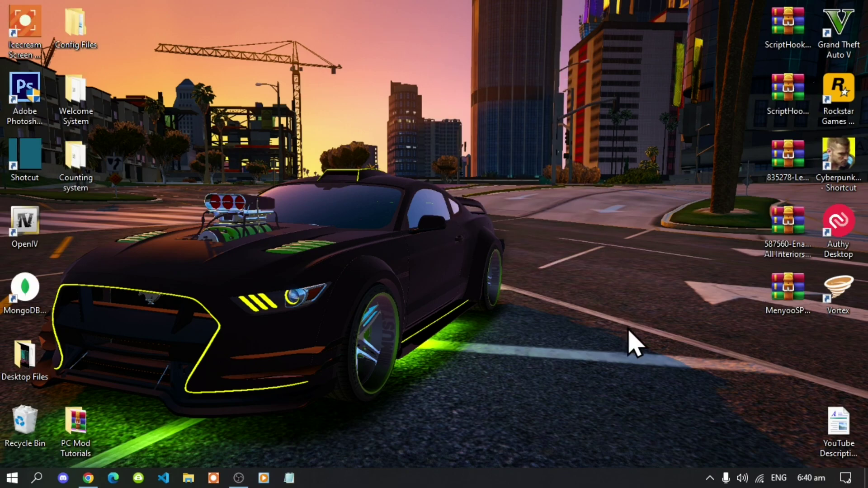